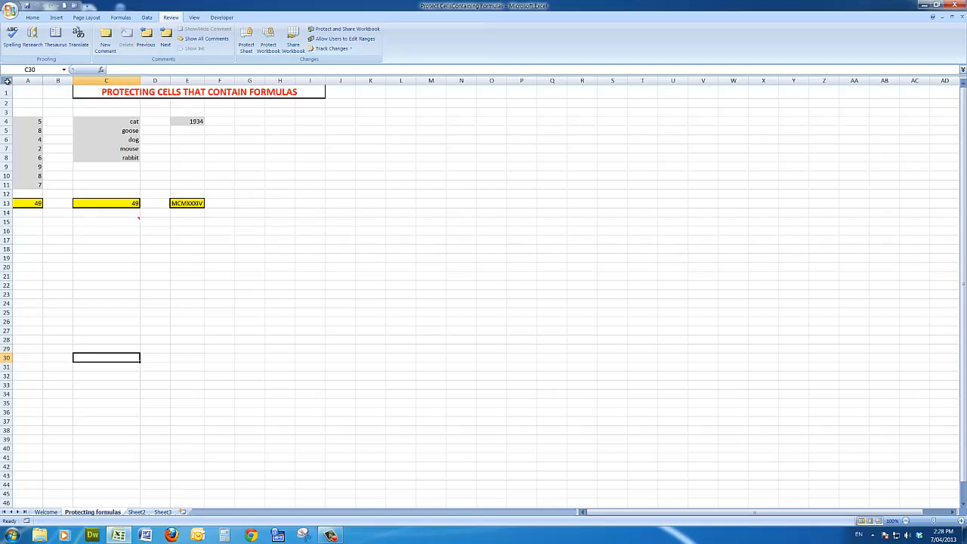
Clear the Locked protection setting for every cell on the Protecting formulas sheet
right_click(7, 81)
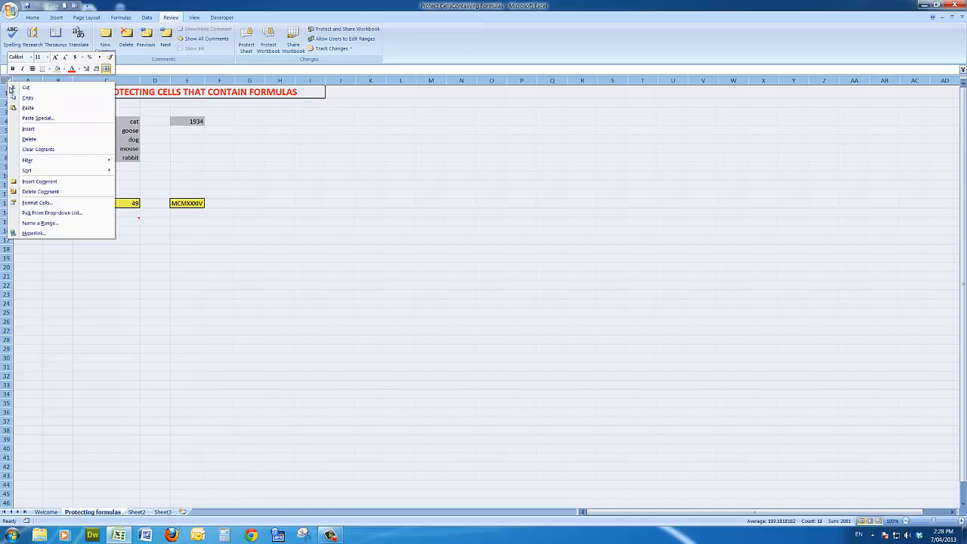
click(54, 204)
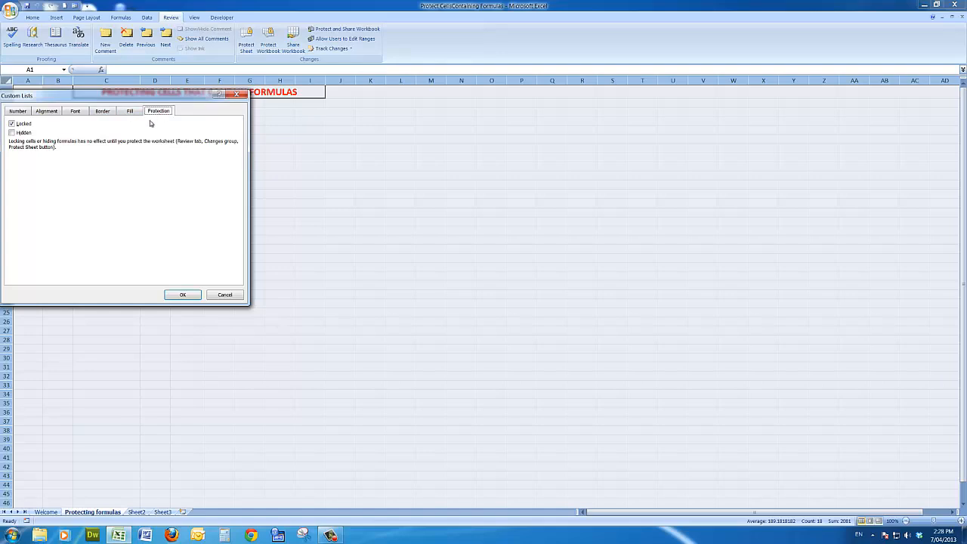
click(12, 124)
click(181, 295)
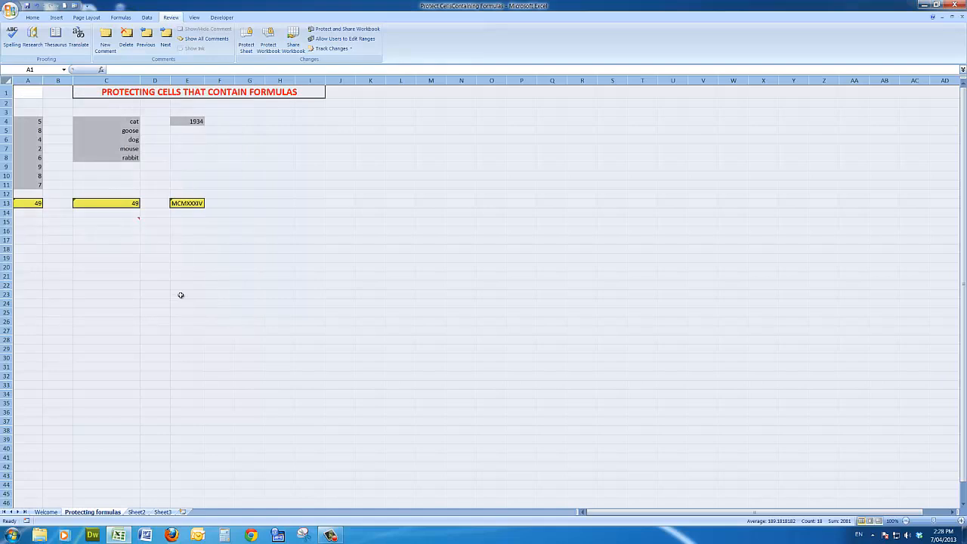
Select all cells containing formulas with Go To Special, including numbers, text, logicals and errors
click(114, 230)
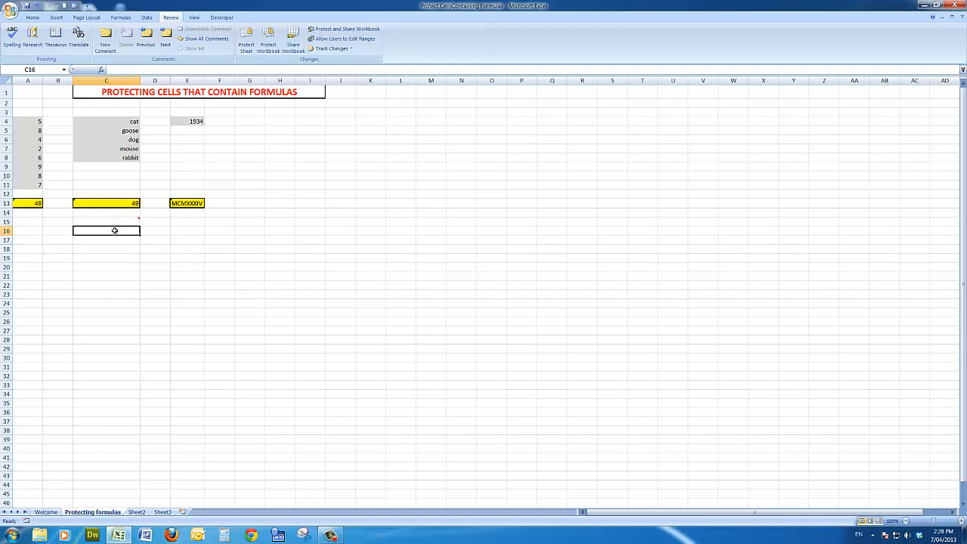
key(F5)
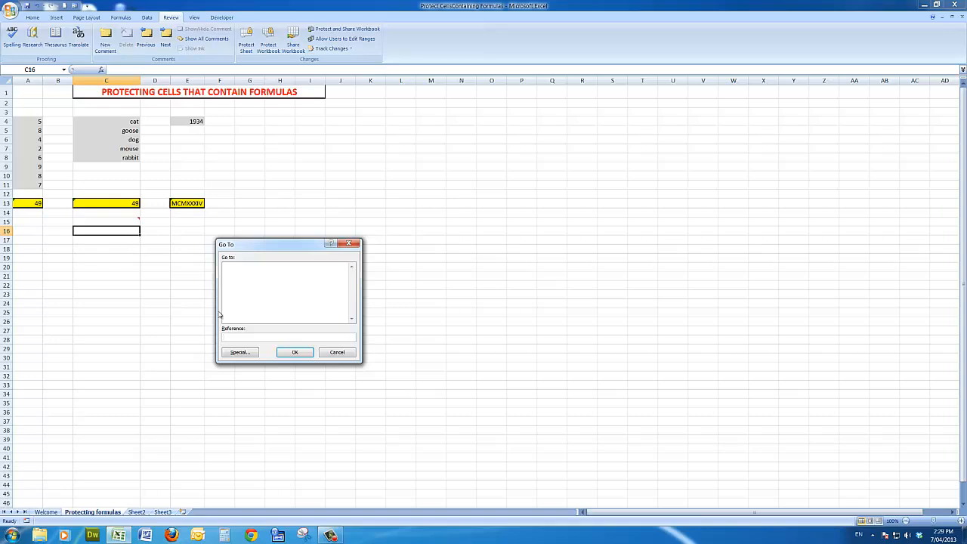
click(237, 353)
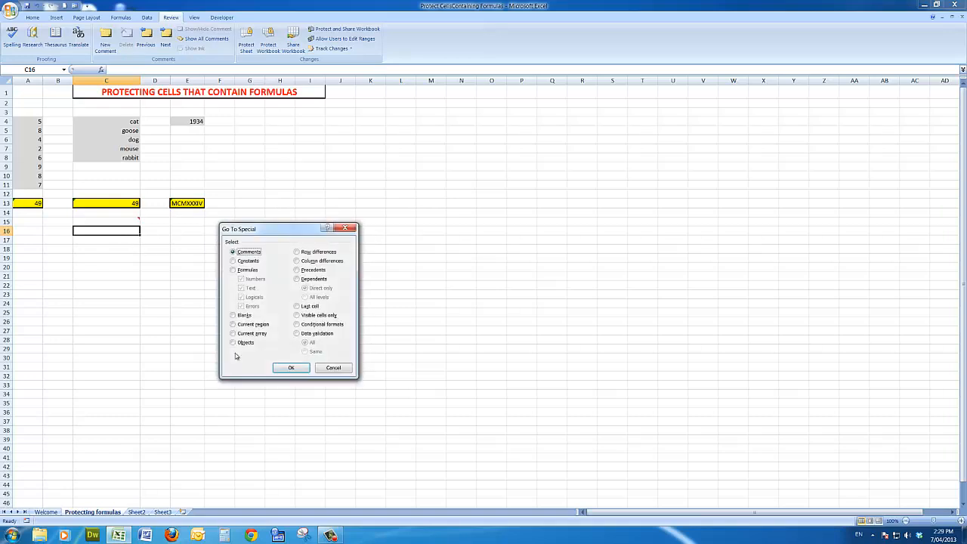
click(233, 271)
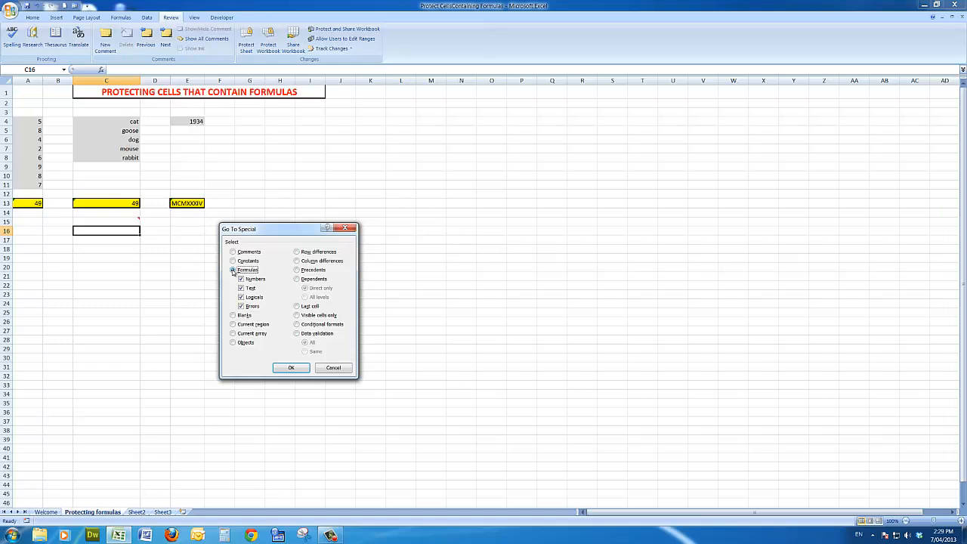
click(291, 367)
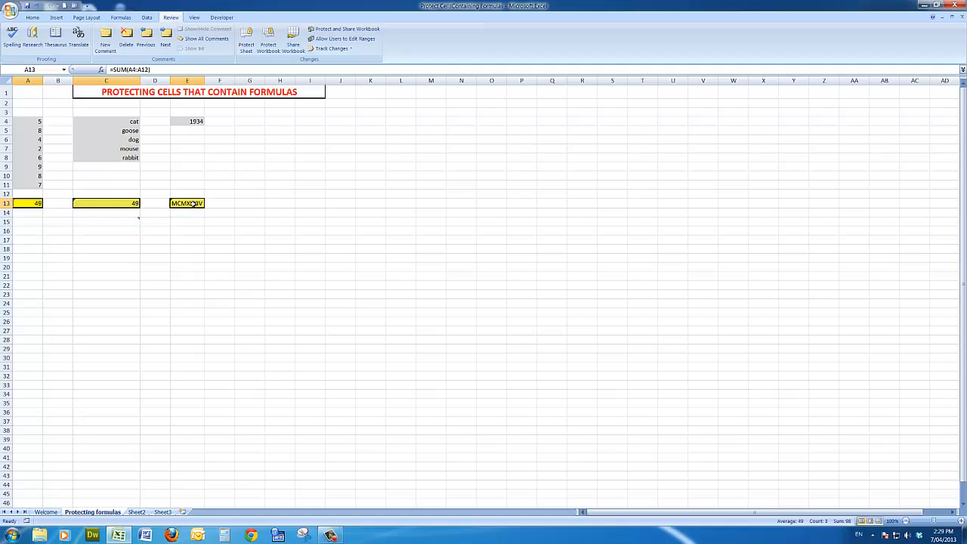
Turn on the Locked protection setting for the selected formula cells
click(33, 17)
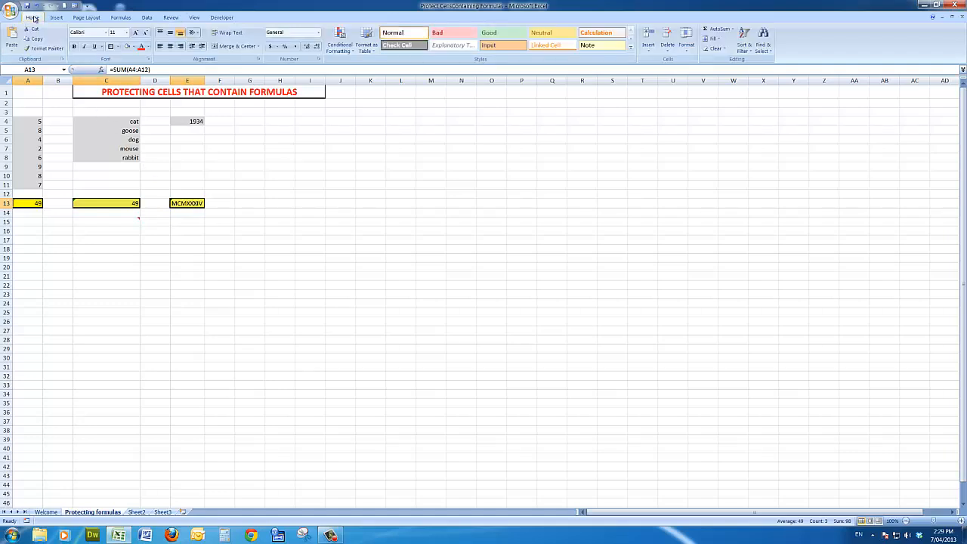
click(319, 60)
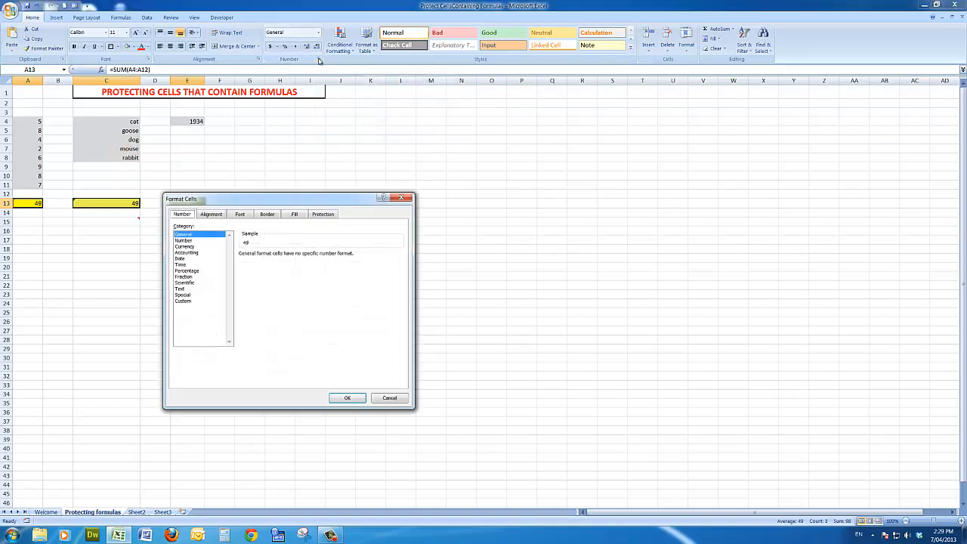
click(323, 216)
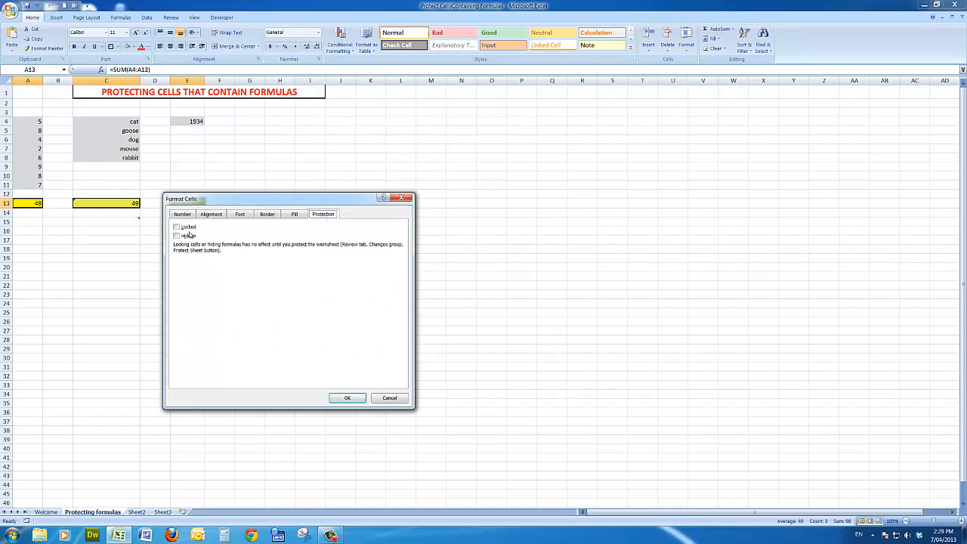
click(176, 227)
click(349, 399)
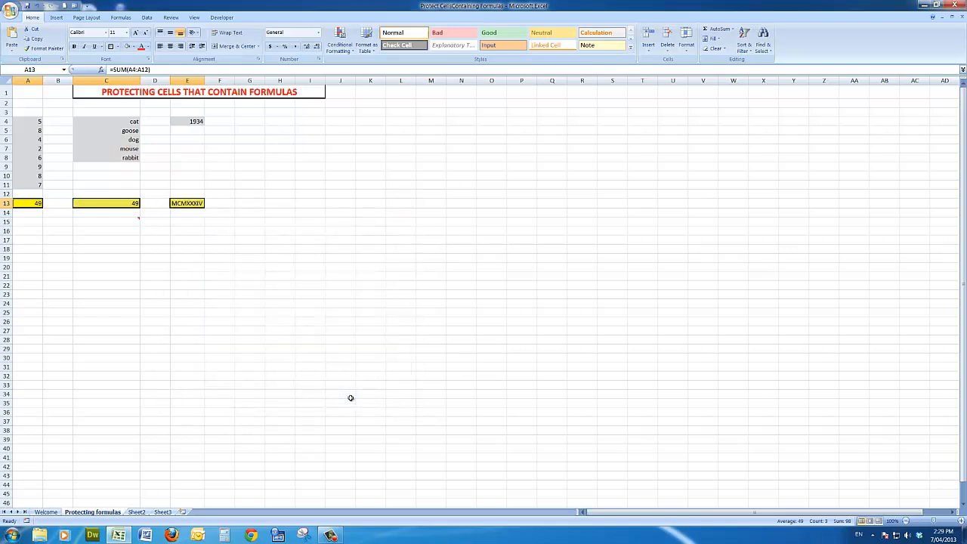
Protect the sheet with a password, entering and confirming the password while keeping the default user permissions
click(170, 18)
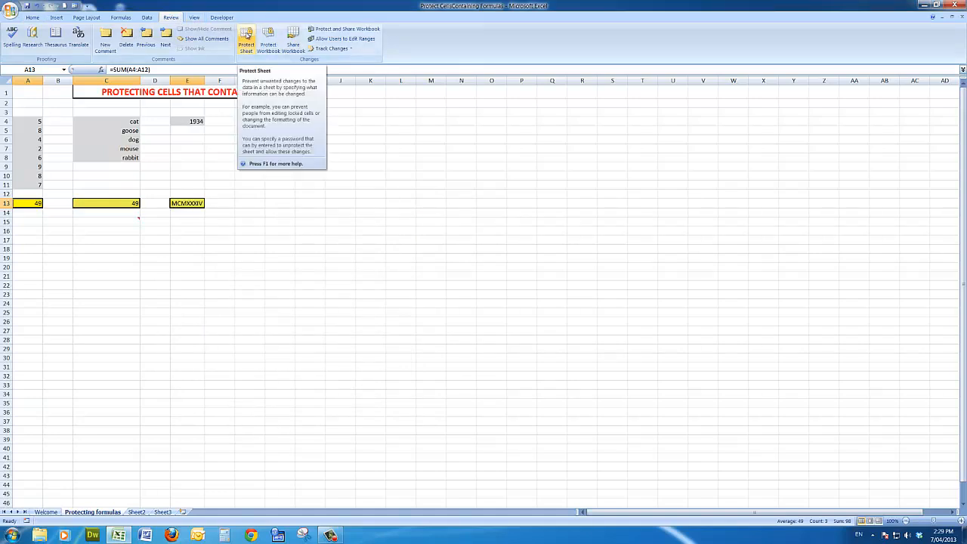
click(247, 36)
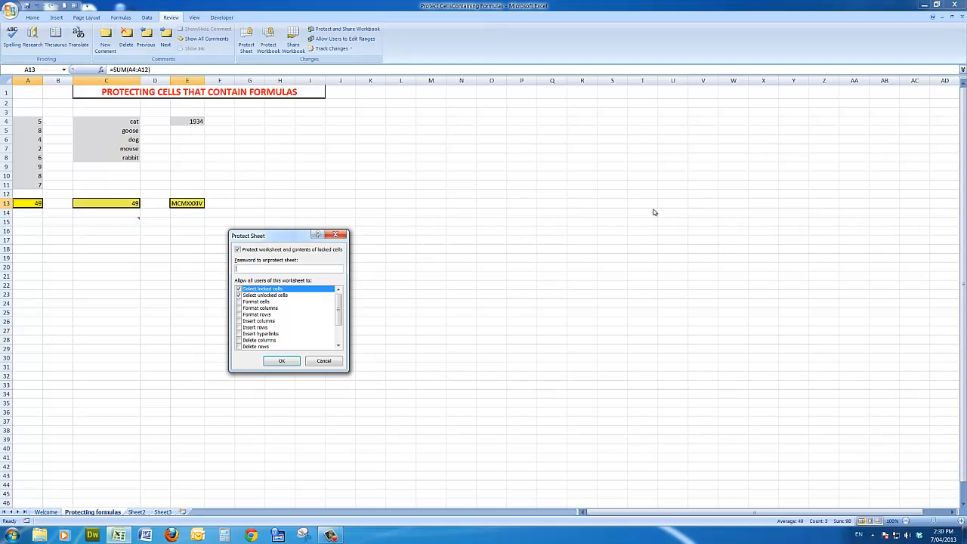
text(•••••••)
click(285, 362)
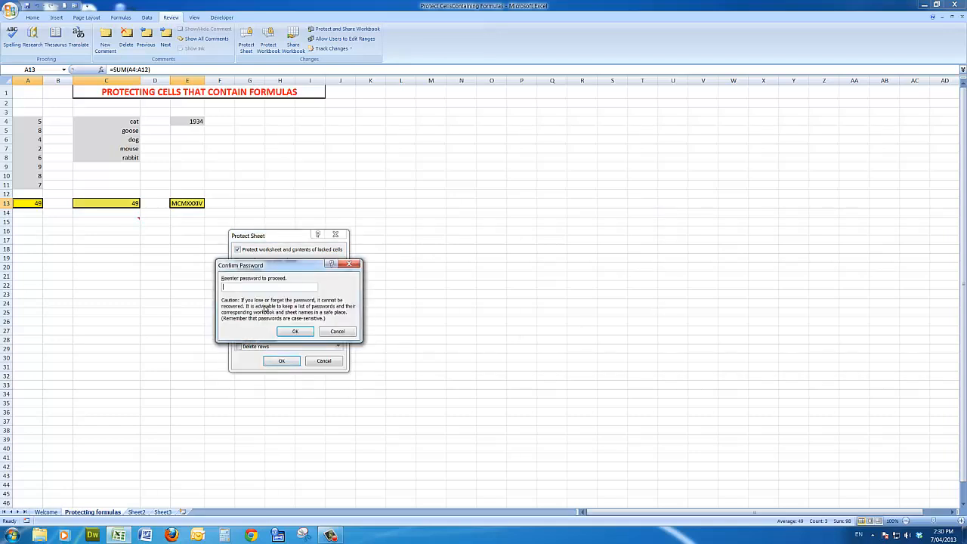
text(•••••••••)
click(294, 331)
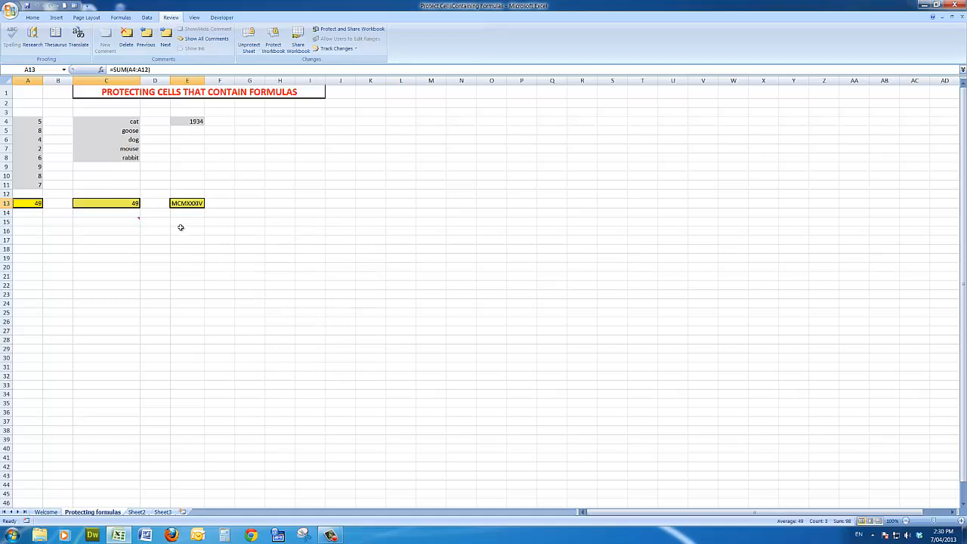
Set the value in cell A4 to 100
click(28, 121)
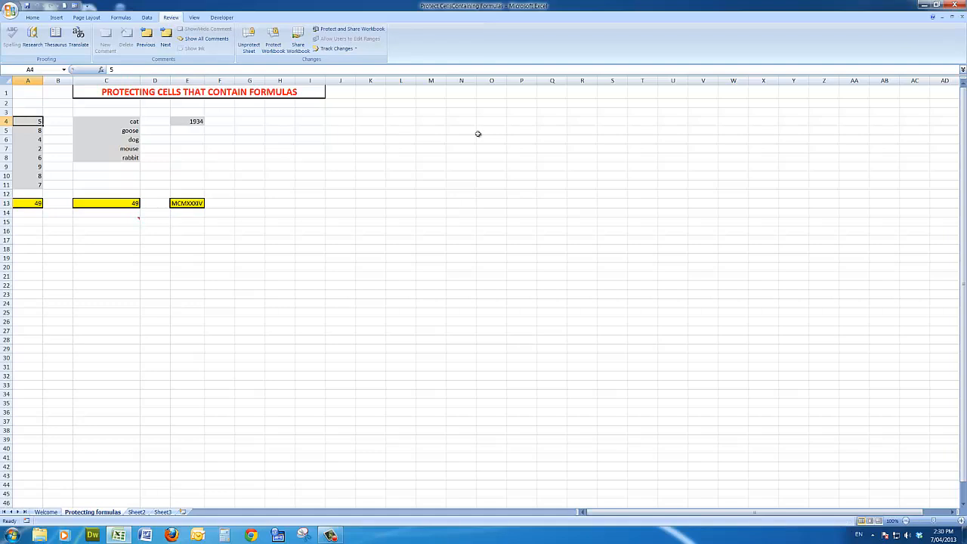
text(100)
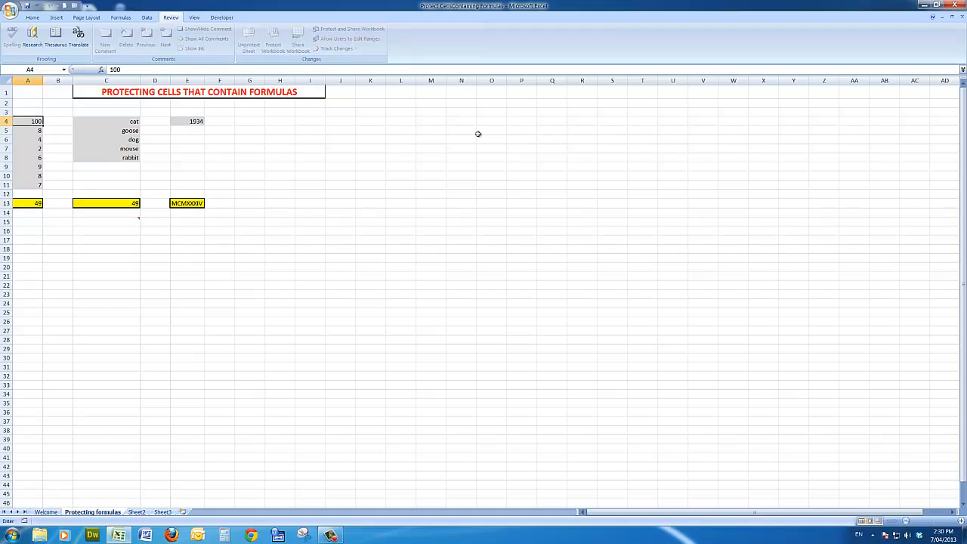
key(Return)
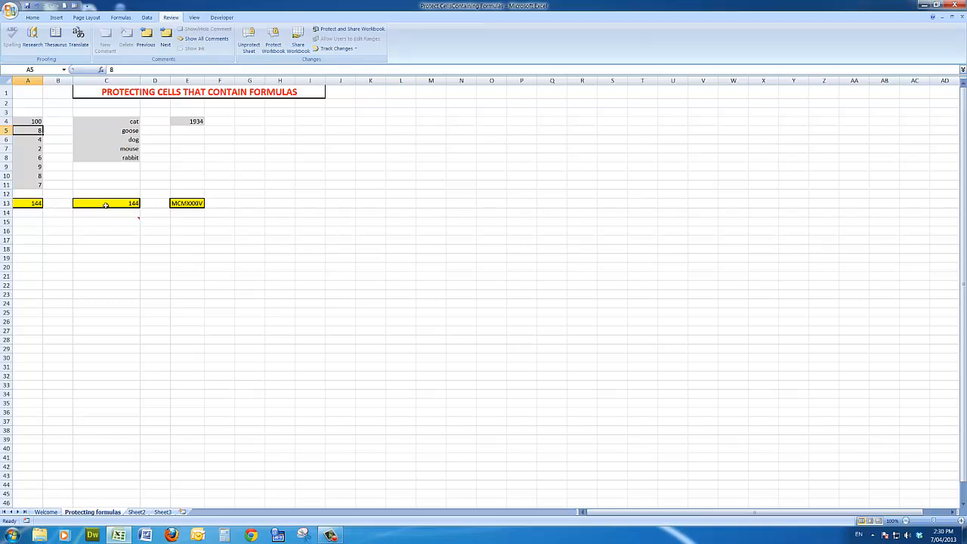
Try to edit the protected formulas in cells A13 and C13
click(31, 203)
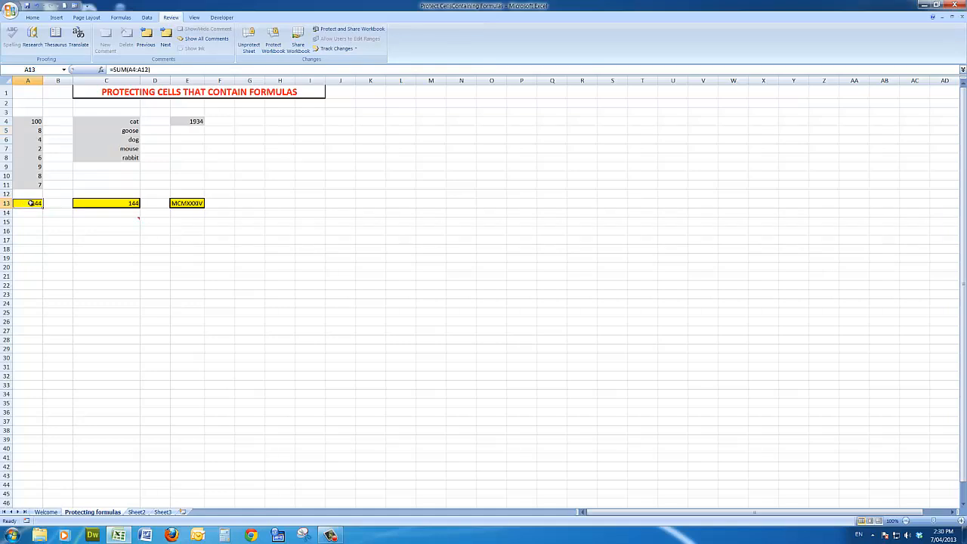
mouse_move(31, 203)
mouse_down()
mouse_move(50, 228)
mouse_move(30, 205)
mouse_up()
click(118, 204)
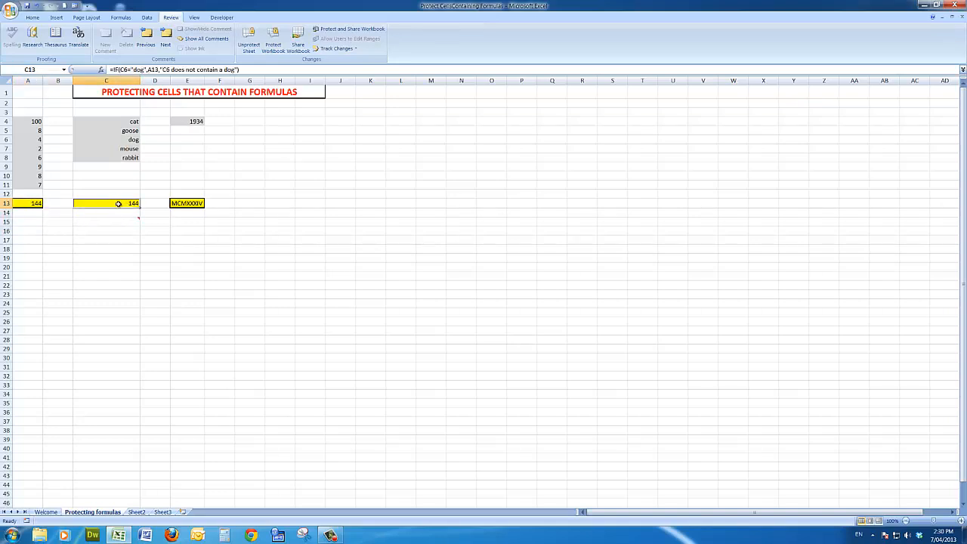
double_click(119, 204)
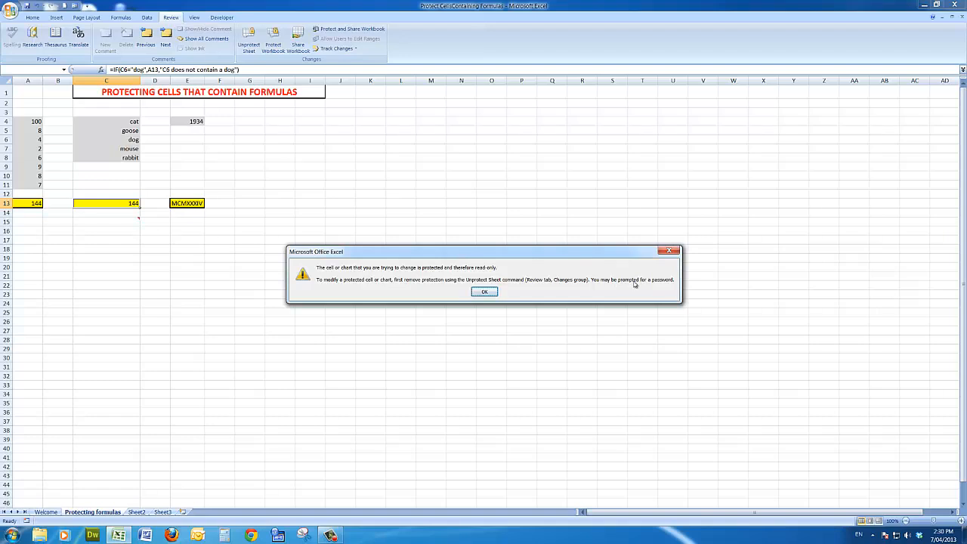
click(484, 293)
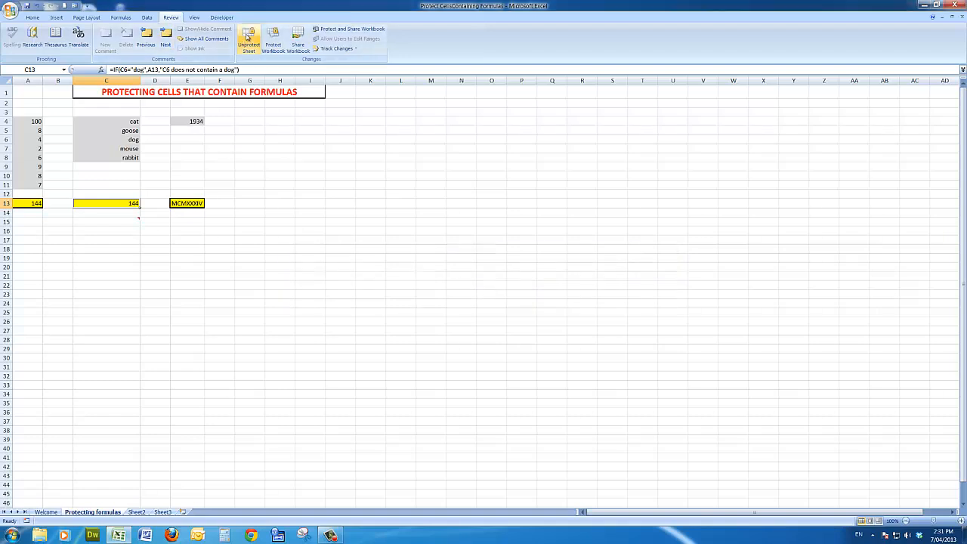
Unprotect the sheet by entering the sheet password
click(248, 36)
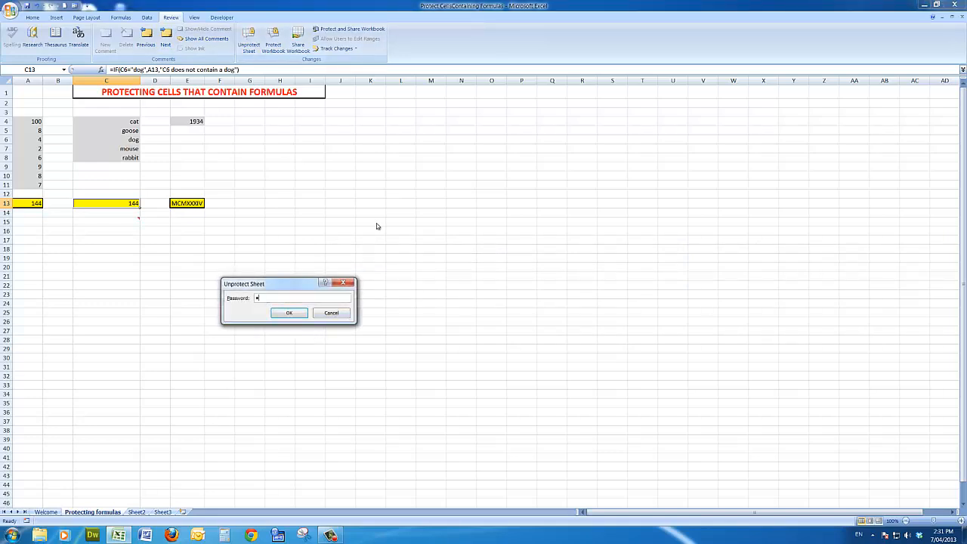
text(********)
click(289, 313)
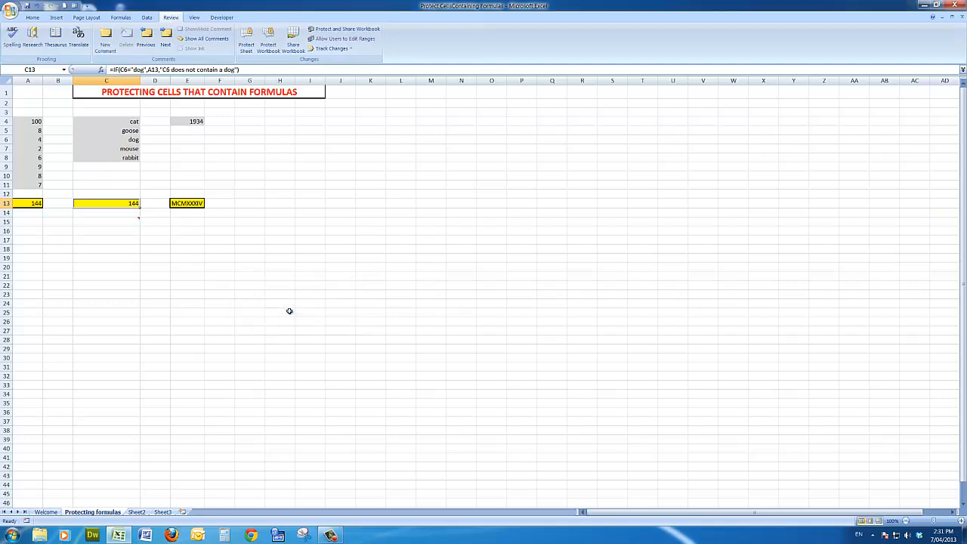
Delete the SUM formula from cell A13 and undo the deletion
click(29, 204)
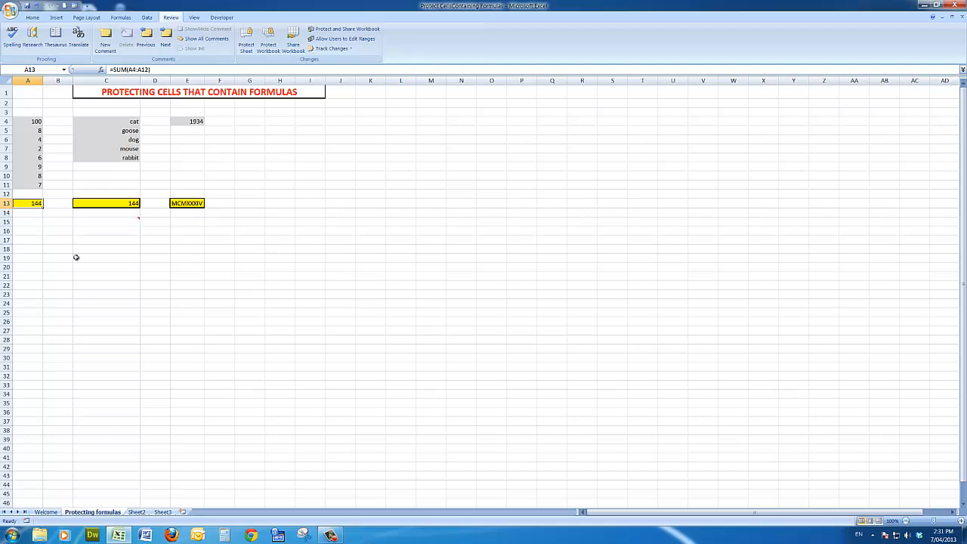
key(Delete)
click(119, 270)
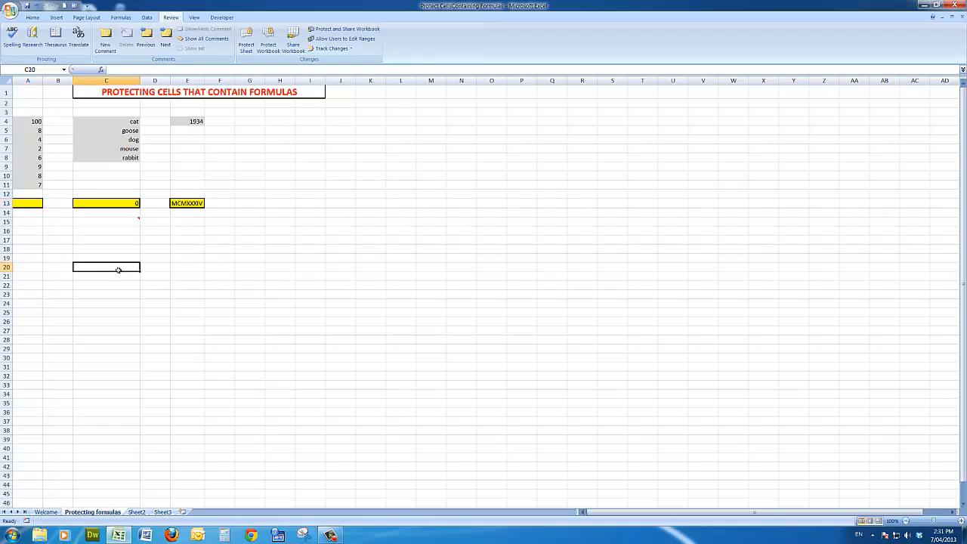
click(37, 6)
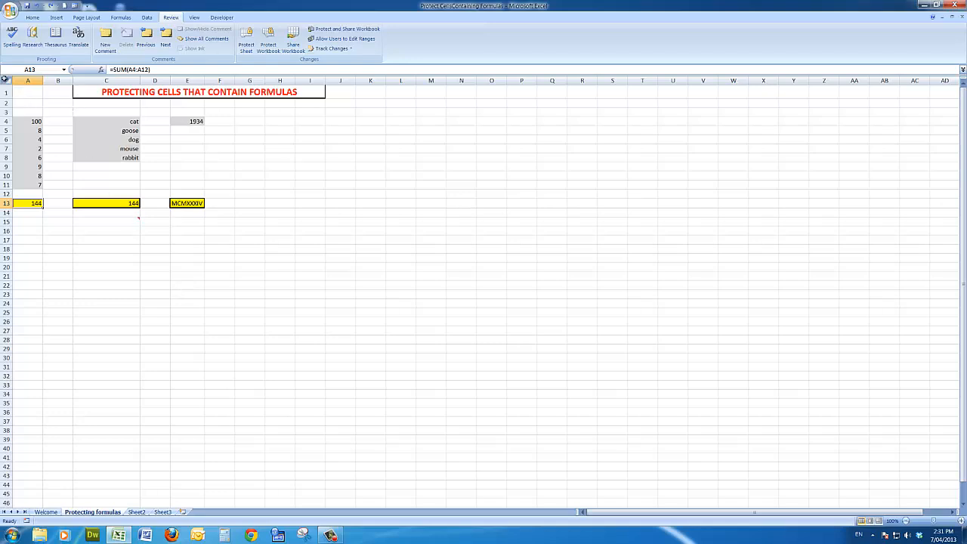
Unlock all cells of the unprotected sheet again by clearing the Locked setting
right_click(6, 80)
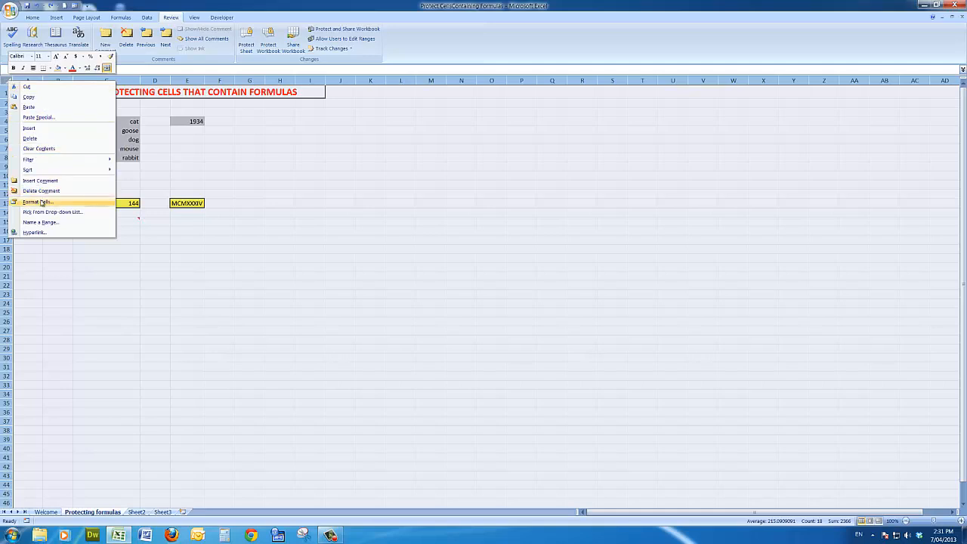
click(42, 203)
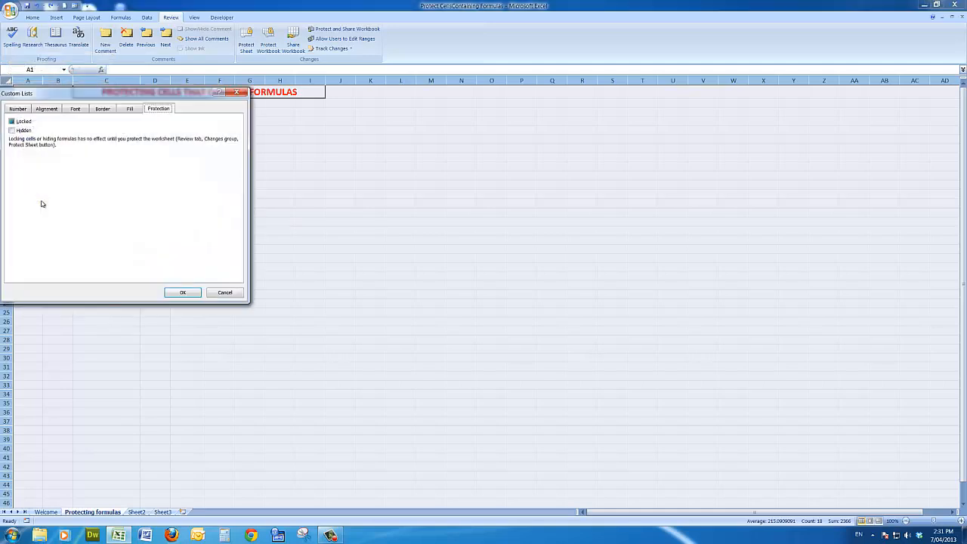
click(12, 122)
click(180, 293)
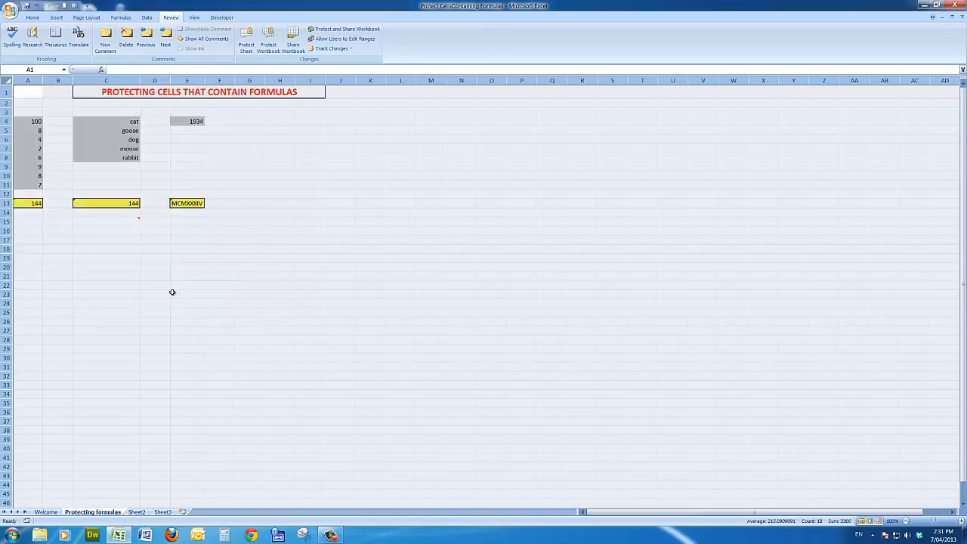
Select every cell containing a formula on the worksheet using Go To Special with the Formulas option
click(107, 239)
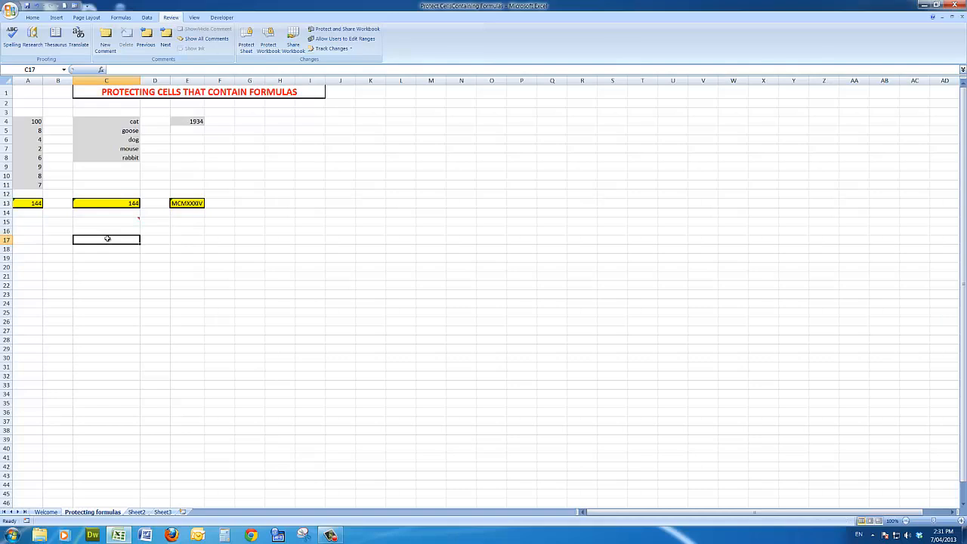
key(F5)
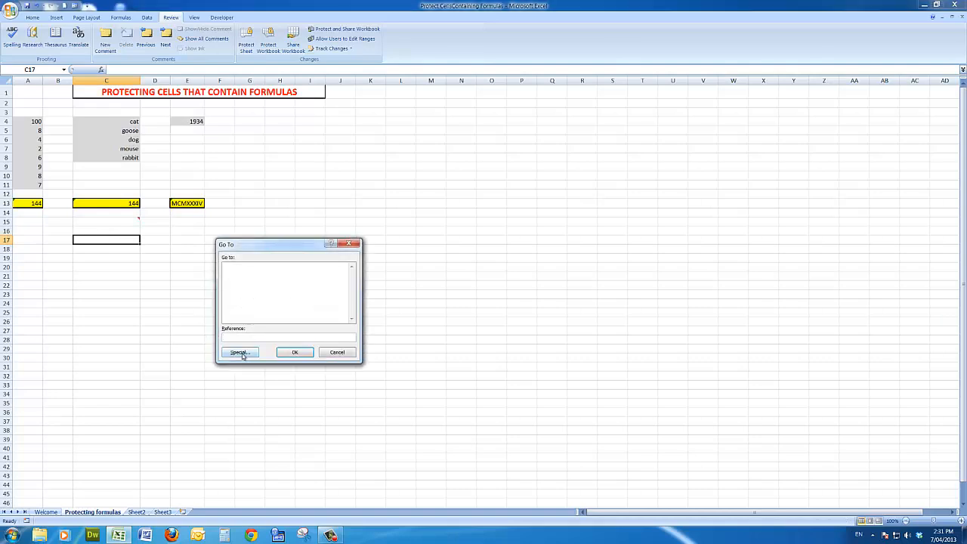
click(240, 353)
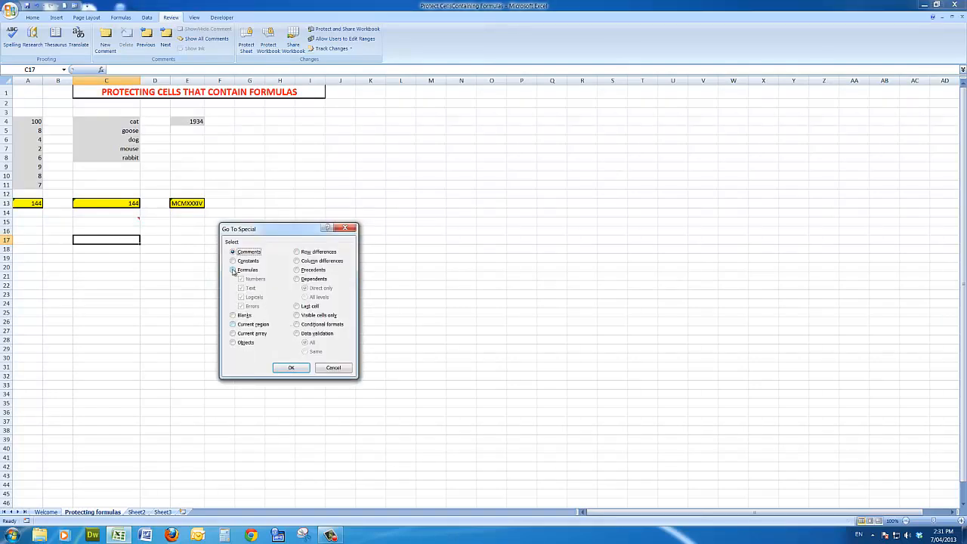
click(232, 270)
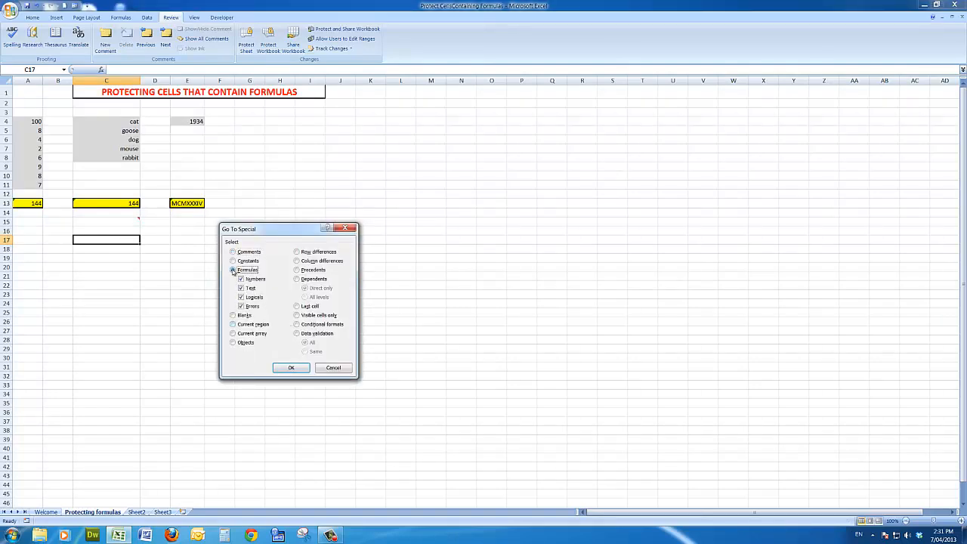
click(292, 368)
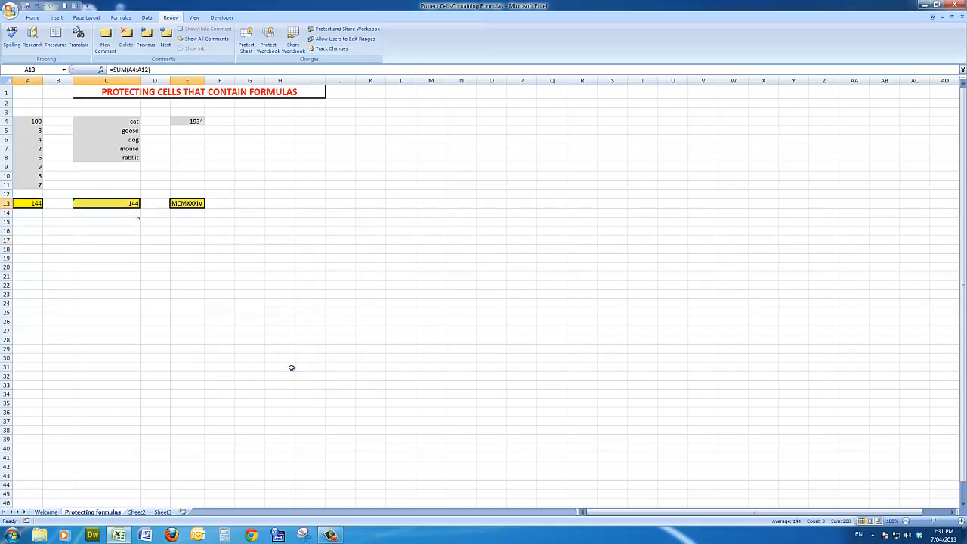
Lock the selected formula cells by enabling the Locked protection setting in their cell format
click(33, 17)
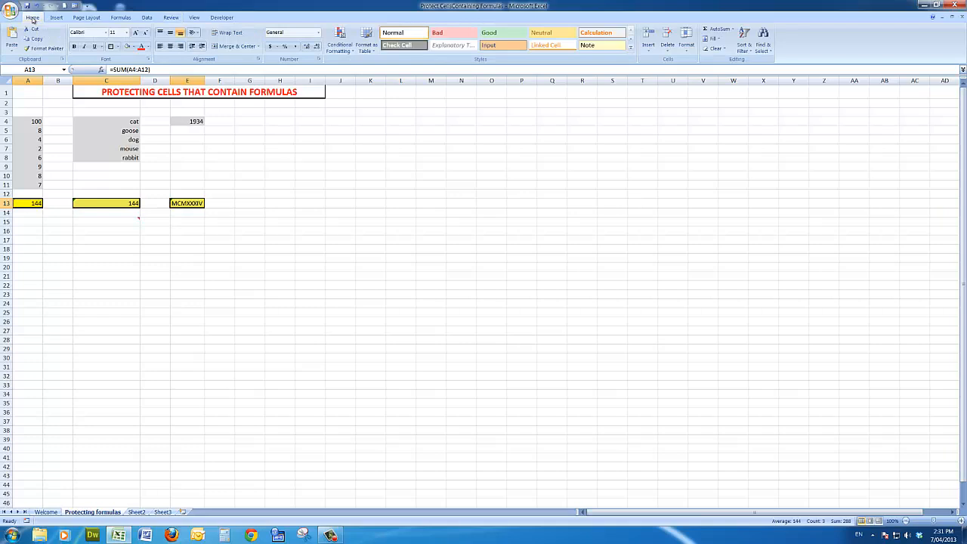
click(320, 61)
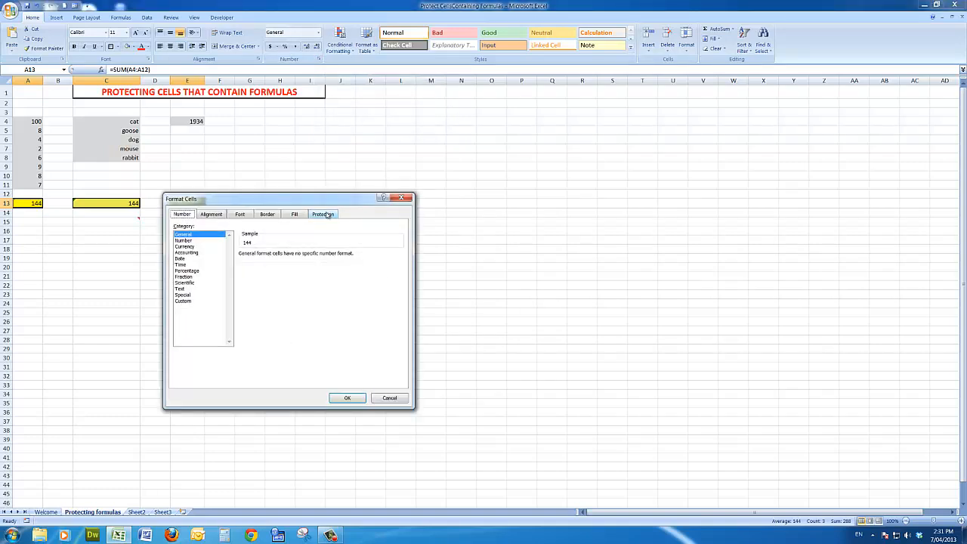
click(326, 215)
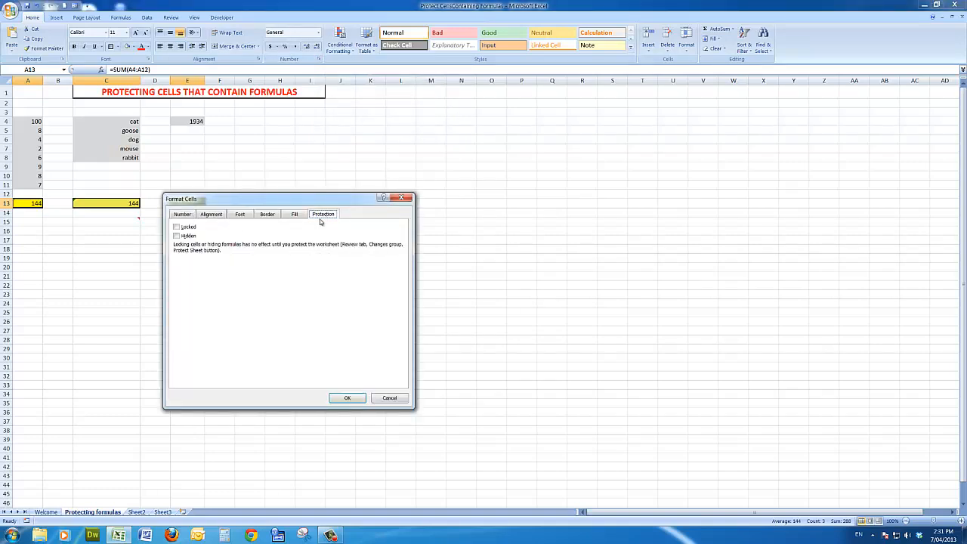
click(176, 227)
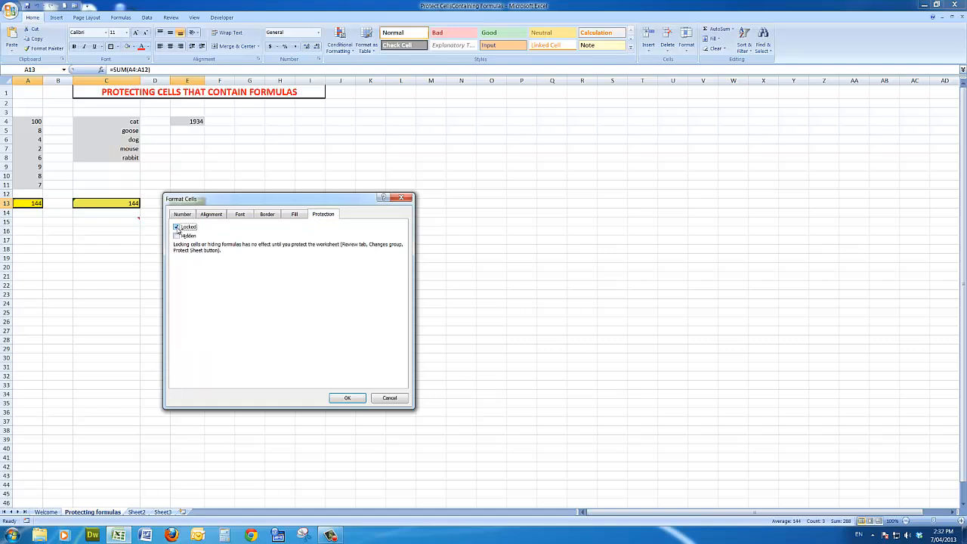
click(347, 398)
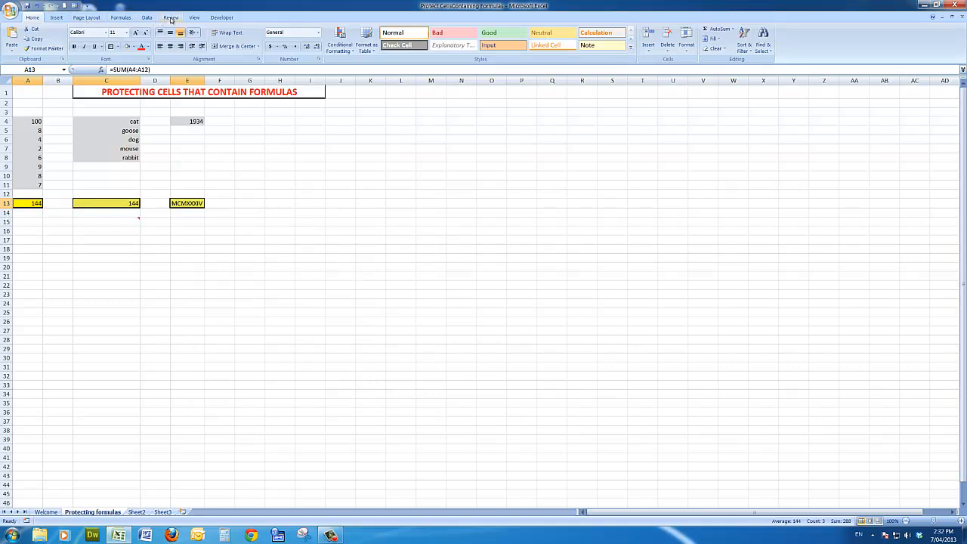
Protect the sheet with the default permissions, entering and confirming the sheet password
click(171, 19)
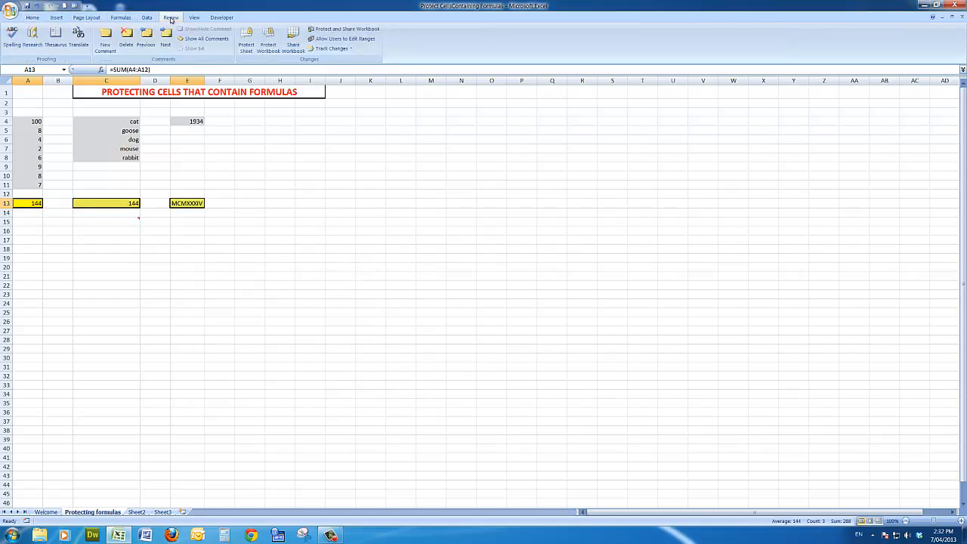
click(246, 36)
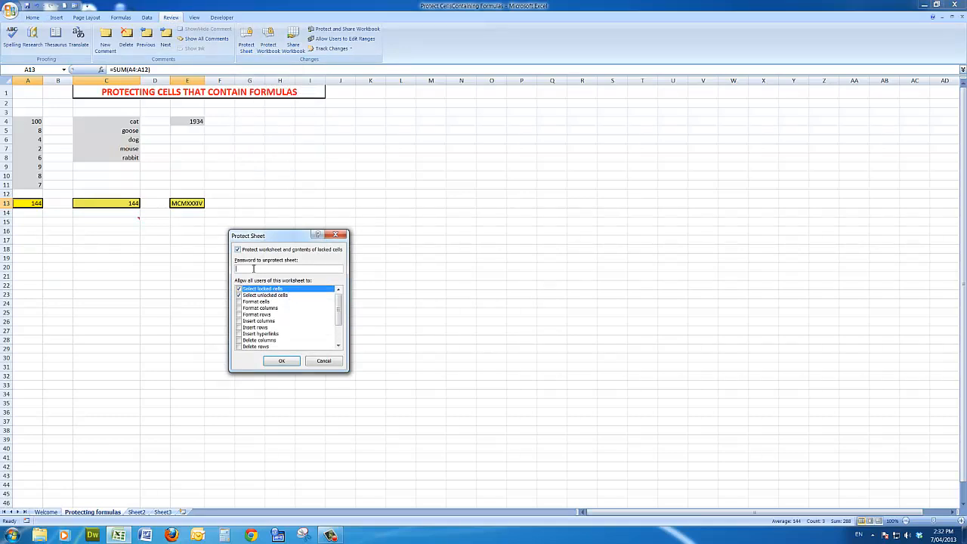
text(••••••)
click(278, 362)
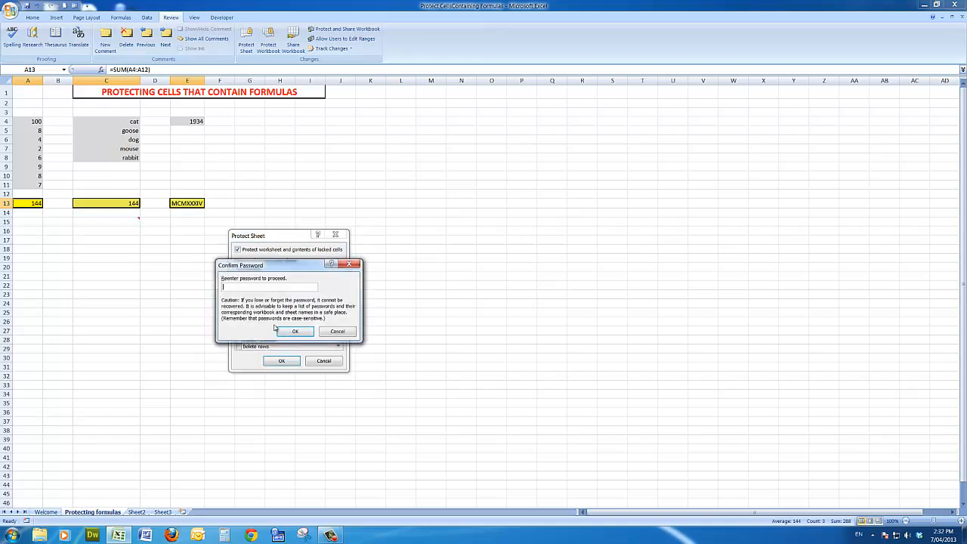
text(••••)
click(291, 330)
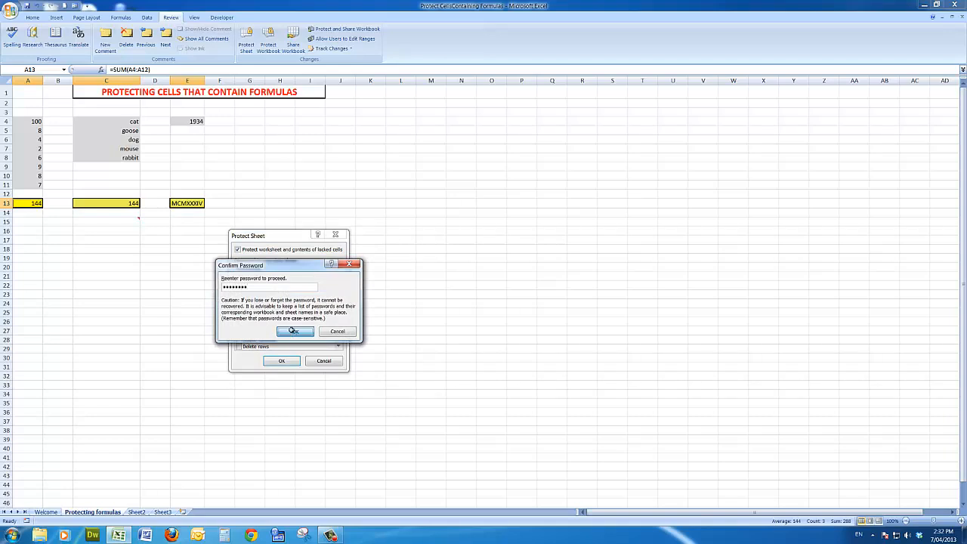
Replace the entry in cell C6 with "horse" and check the dependent IF formula in C13
click(129, 140)
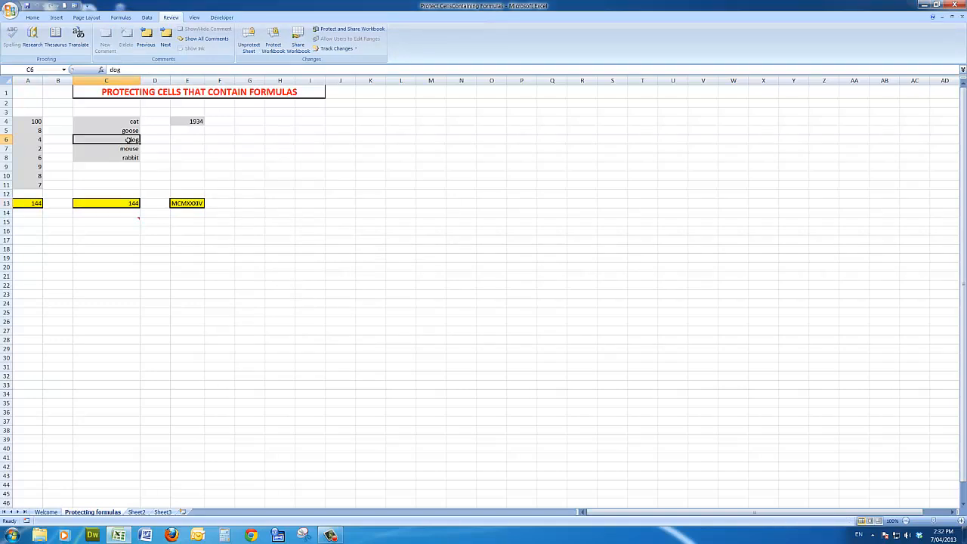
text(horse)
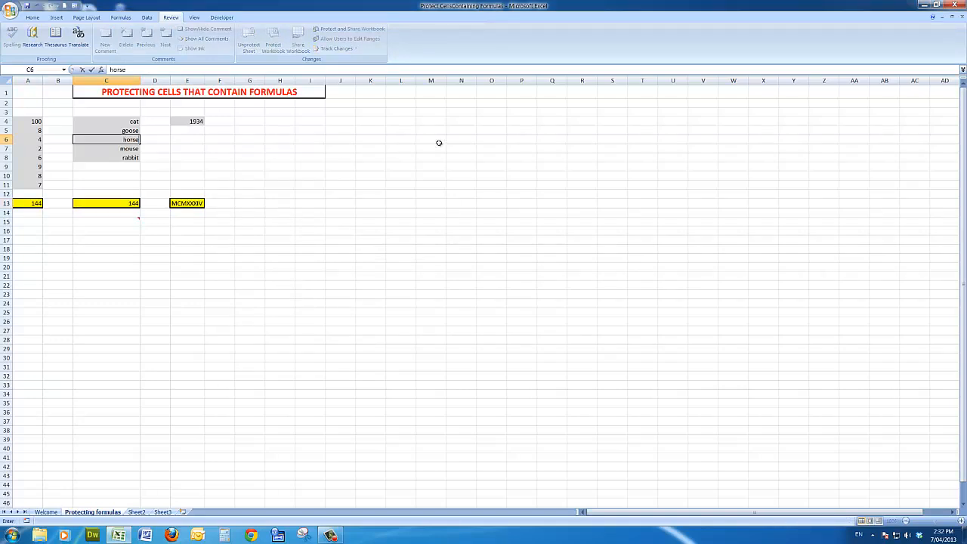
key(Return)
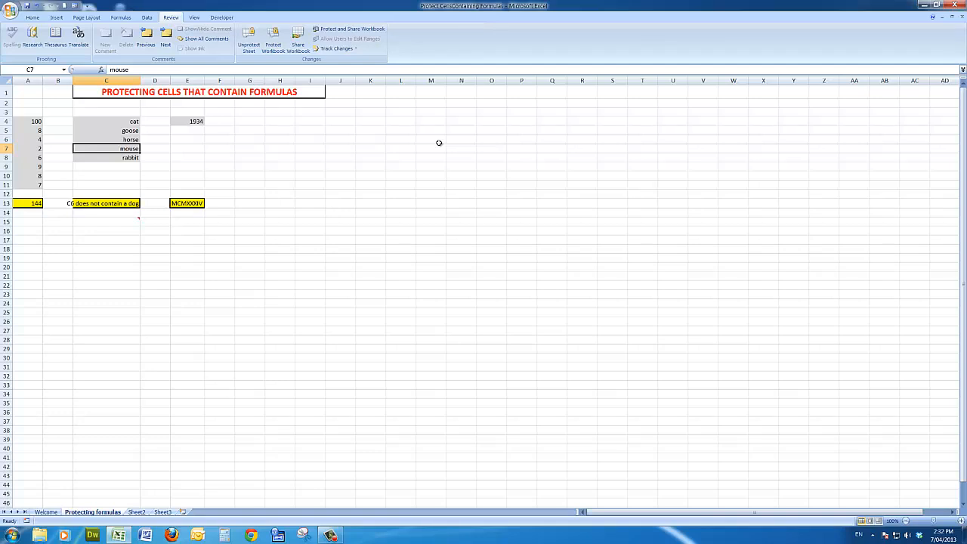
click(130, 139)
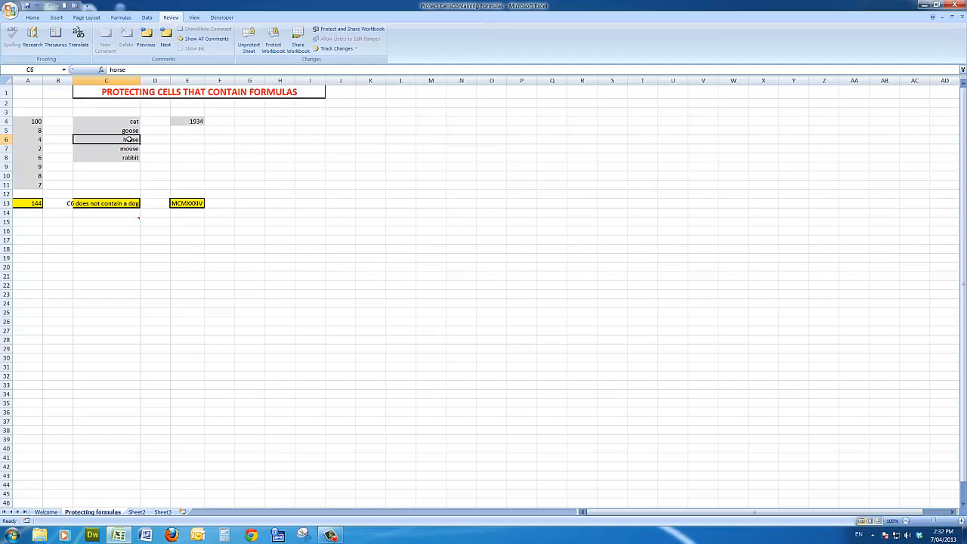
click(119, 203)
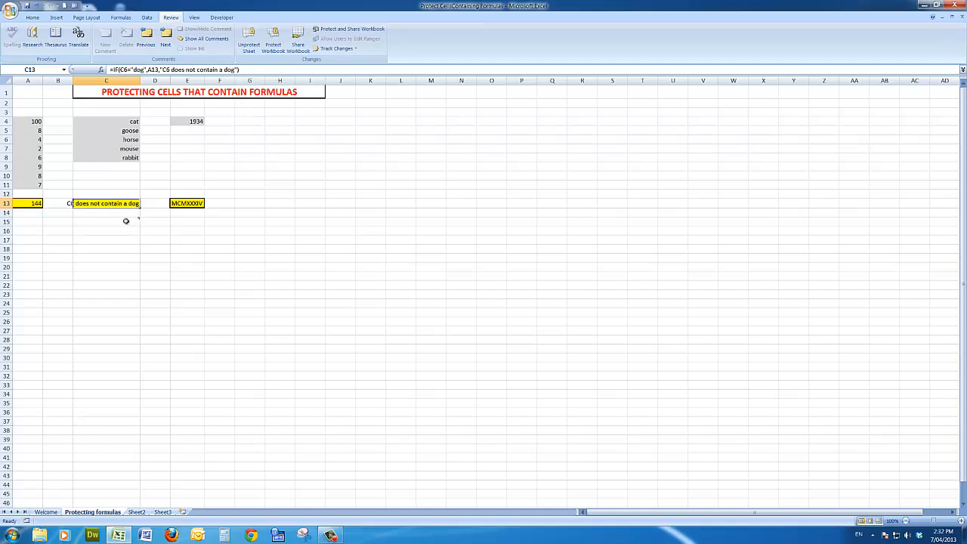
Try to delete the SUM formula from protected cell A13
click(30, 203)
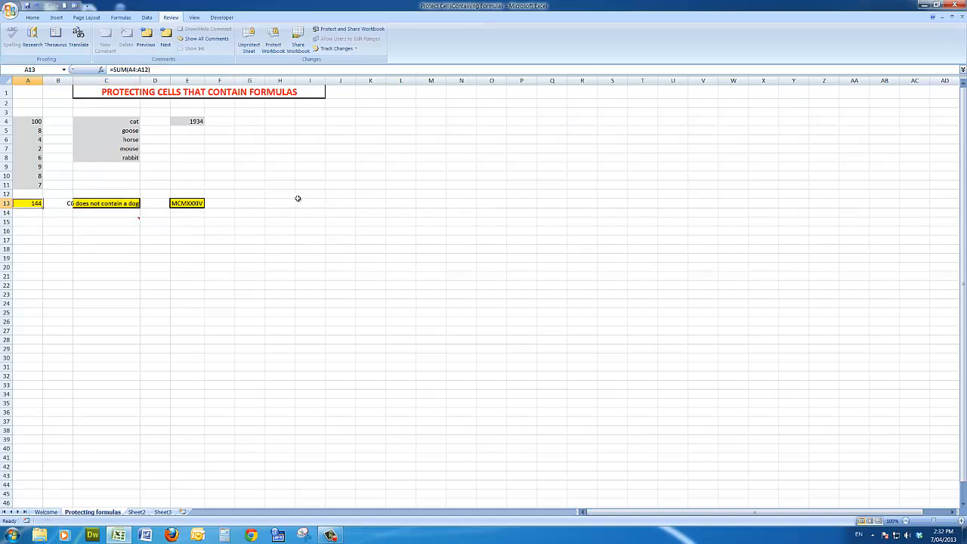
key(Delete)
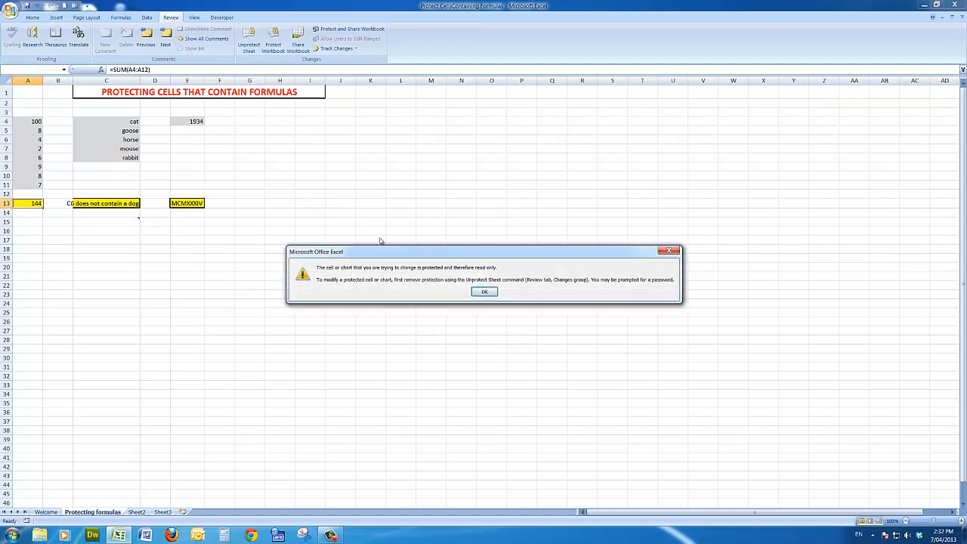
click(484, 292)
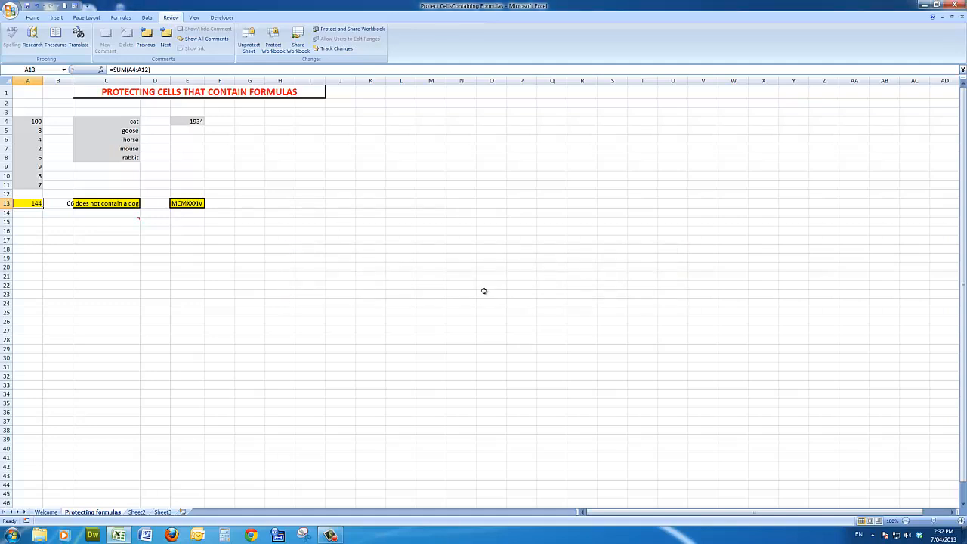
Set the year in unlocked cell E4 to 2013
click(193, 121)
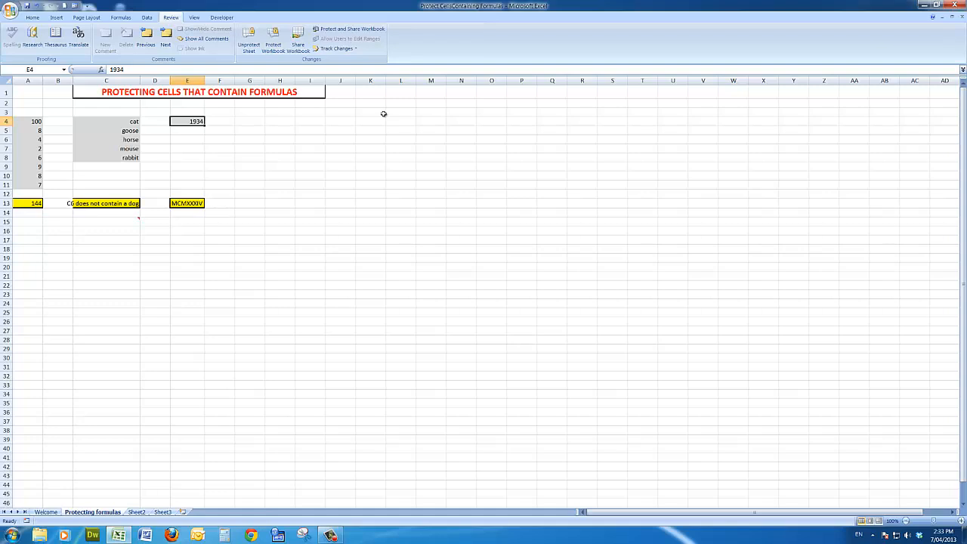
text(2013)
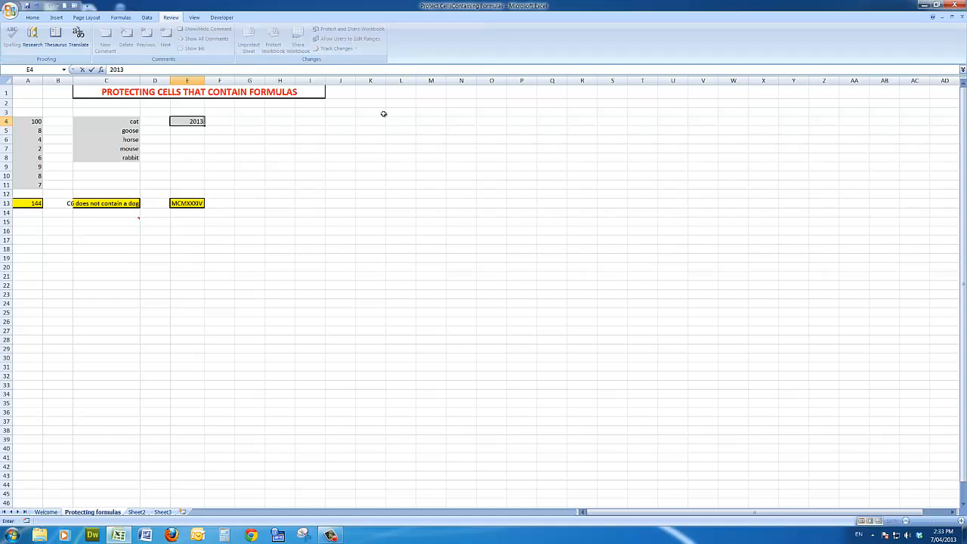
key(Return)
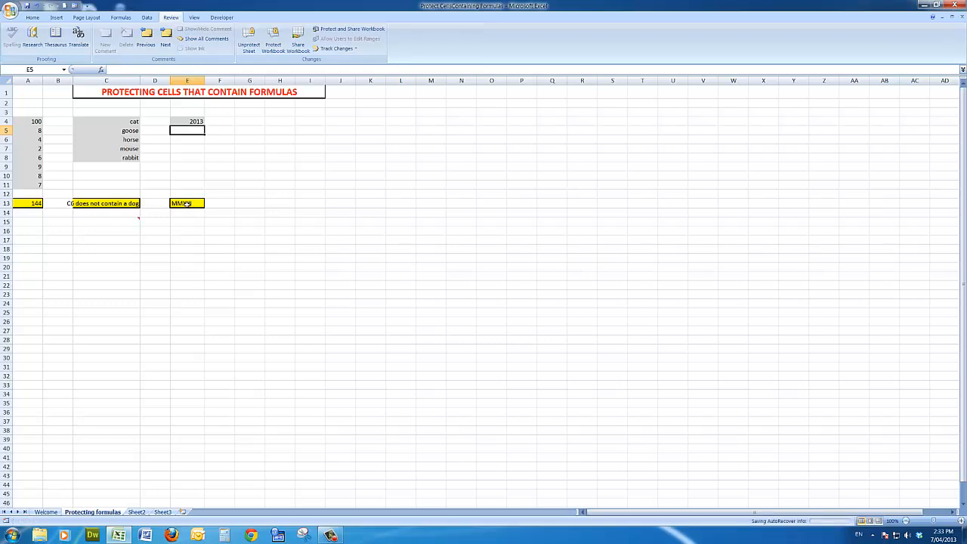
click(330, 537)
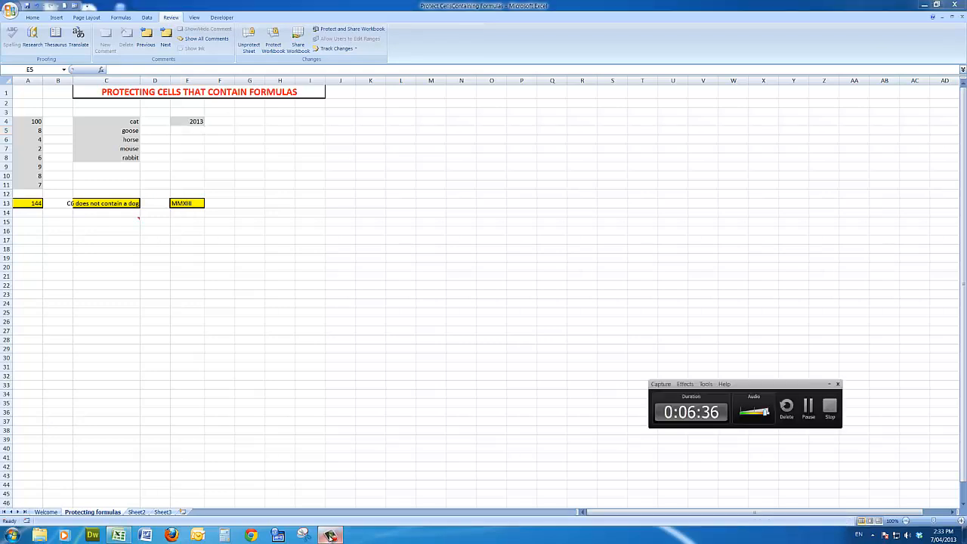